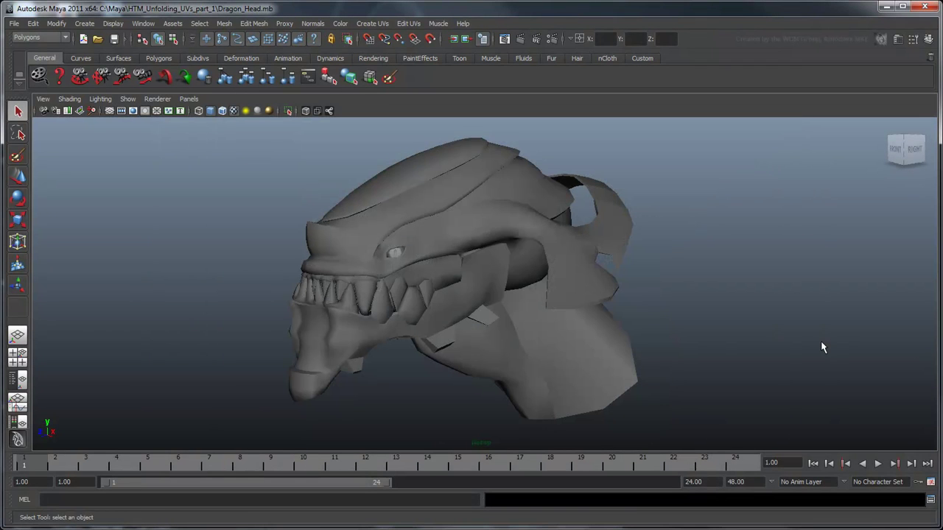
# Turn on Wireframe on Shaded for the dragon head and orbit around it.
pyautogui.hotkey('ctrl', 'shift', 'a')
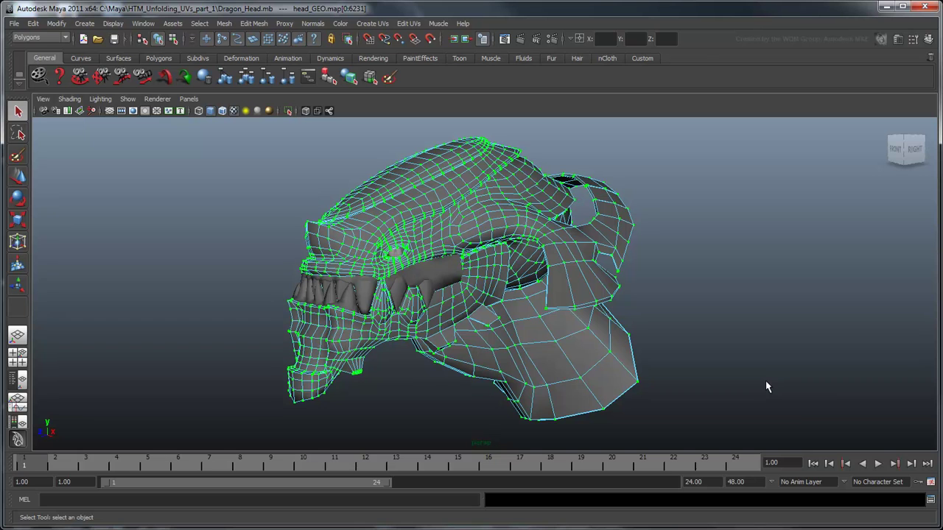
pyautogui.click(765, 381)
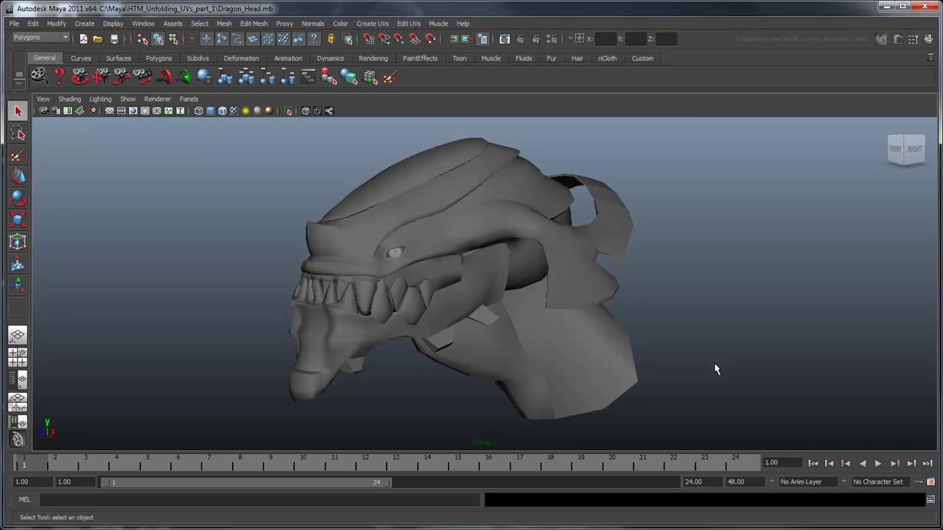
pyautogui.click(224, 112)
pyautogui.keyDown('alt'); pyautogui.moveTo(63, 302); pyautogui.dragTo(589, 294); pyautogui.keyUp('alt')
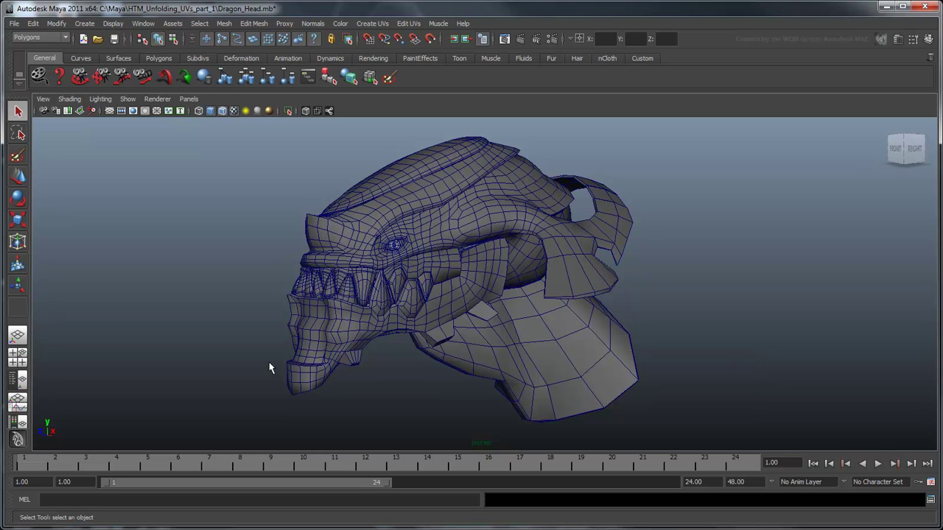
# Select the neck set's faces from the Outliner and extract them from the head mesh.
pyautogui.click(21, 378)
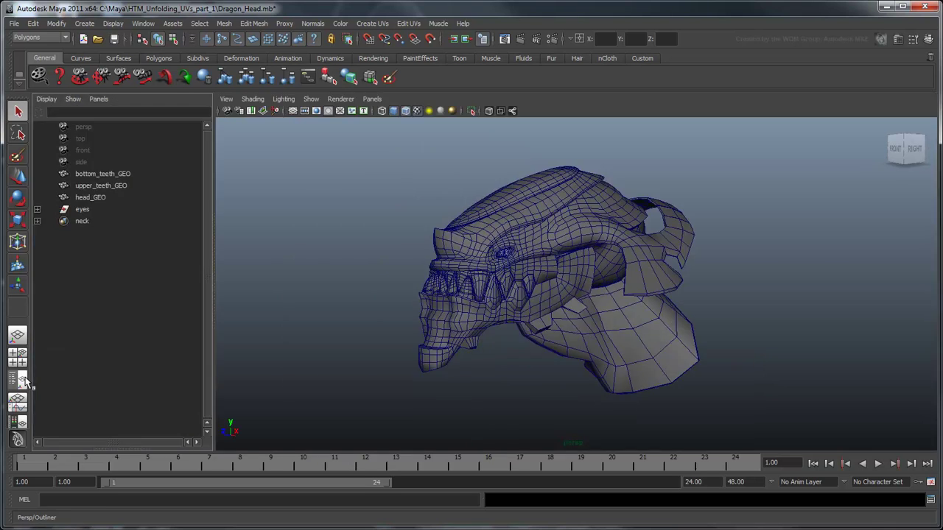
pyautogui.click(77, 222)
pyautogui.rightClick(108, 220)
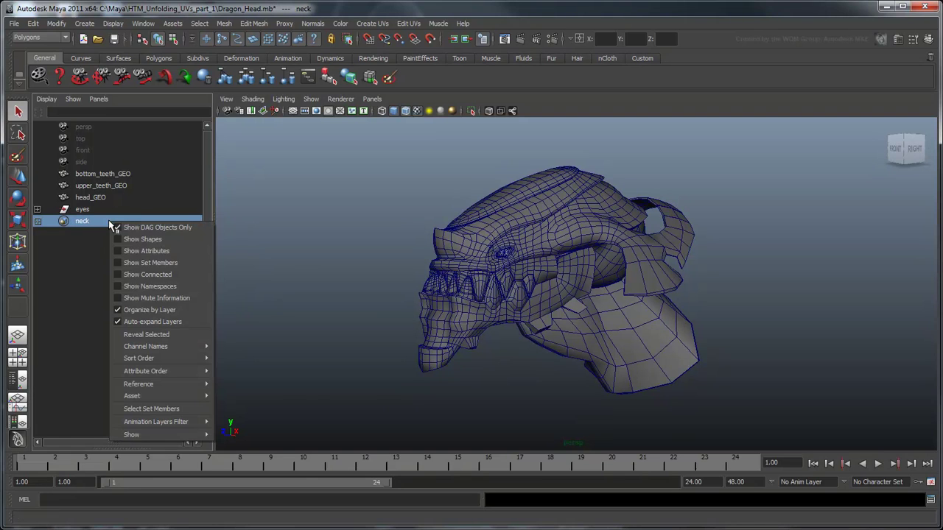
pyautogui.click(179, 407)
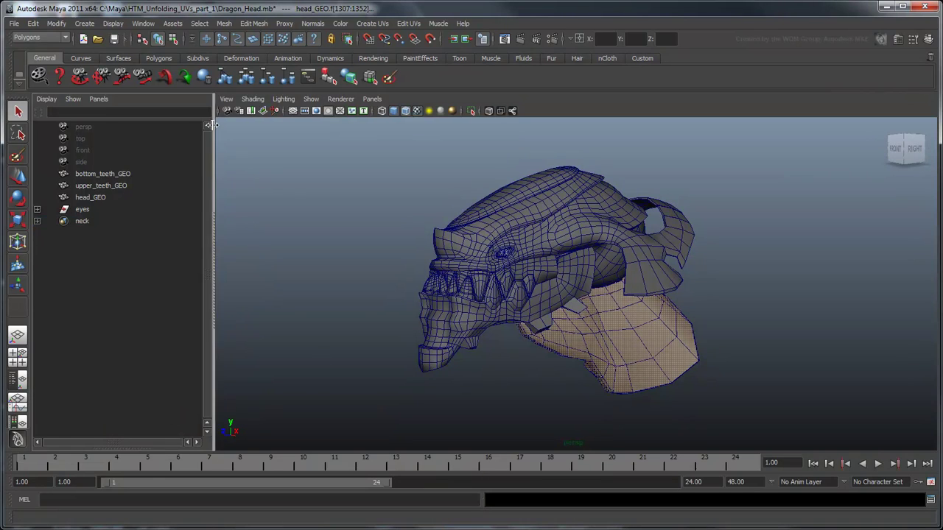
pyautogui.press('space')
pyautogui.keyDown('alt'); pyautogui.moveTo(400, 381); pyautogui.dragTo(615, 362); pyautogui.keyUp('alt')
pyautogui.hotkey('ctrl', 'z')
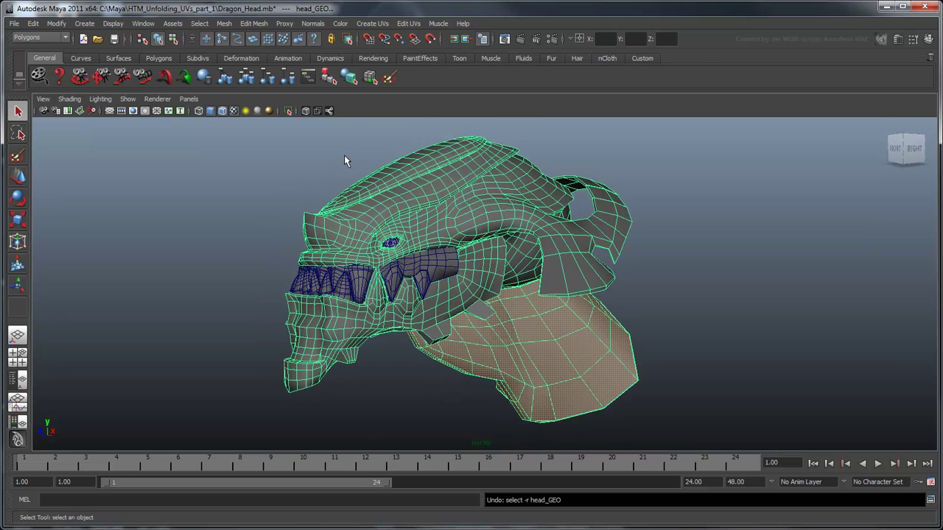
pyautogui.click(224, 23)
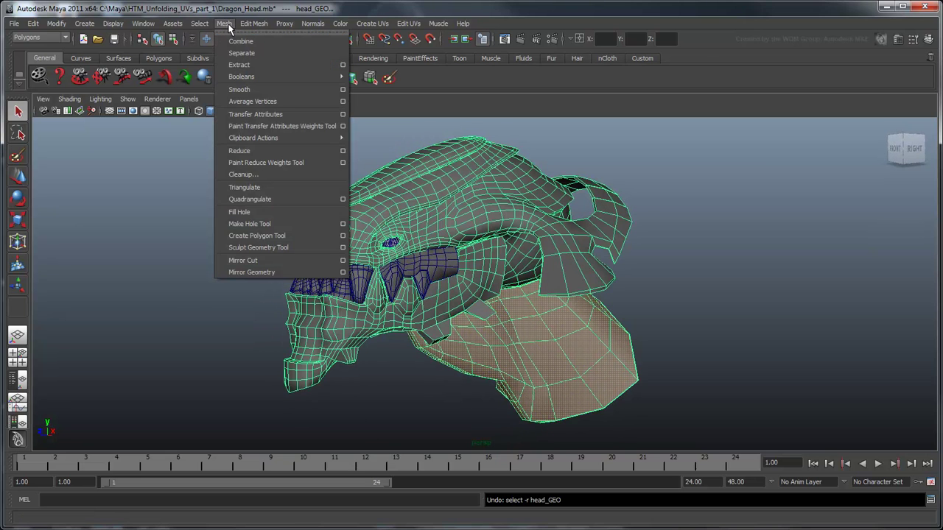
pyautogui.click(250, 53)
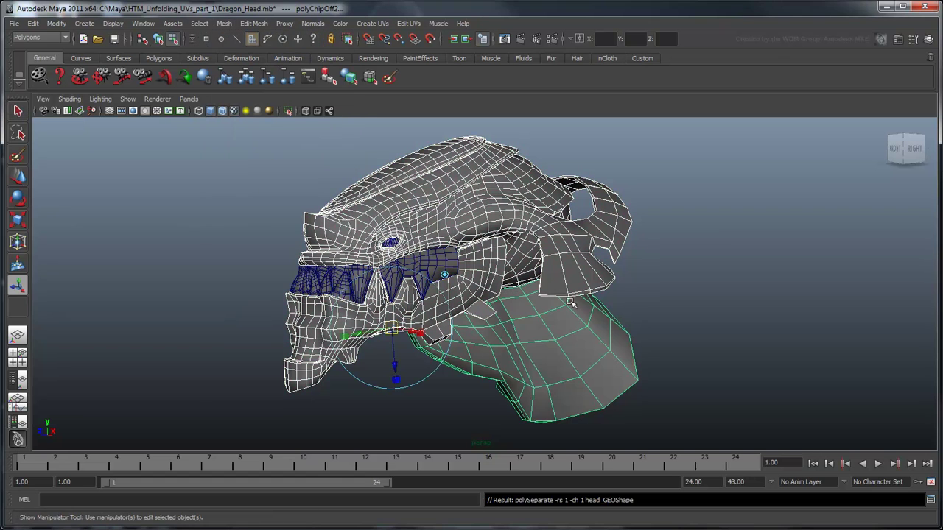
# Check the separated head and neck pieces, then delete all construction history in the scene.
pyautogui.press('q')
pyautogui.click(653, 280)
pyautogui.click(487, 226)
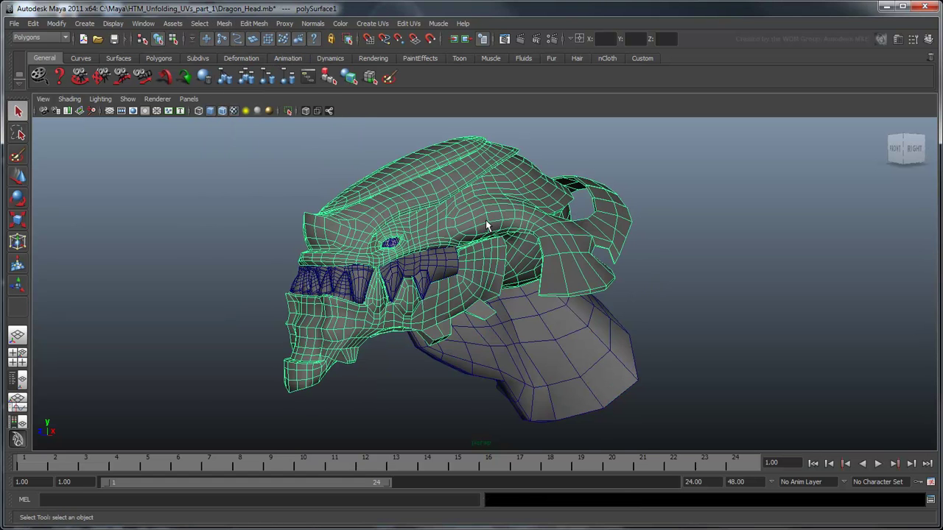
pyautogui.click(564, 355)
pyautogui.click(710, 321)
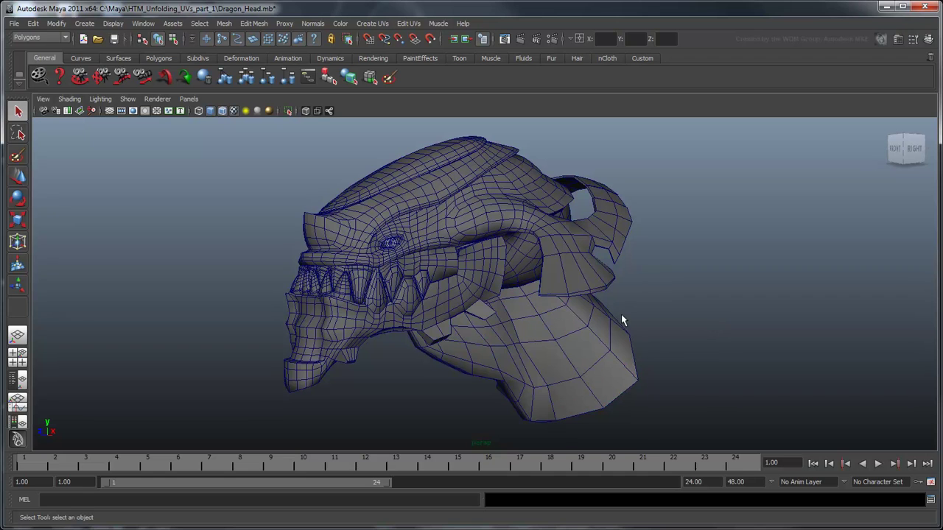
pyautogui.click(33, 23)
pyautogui.moveTo(116, 161)
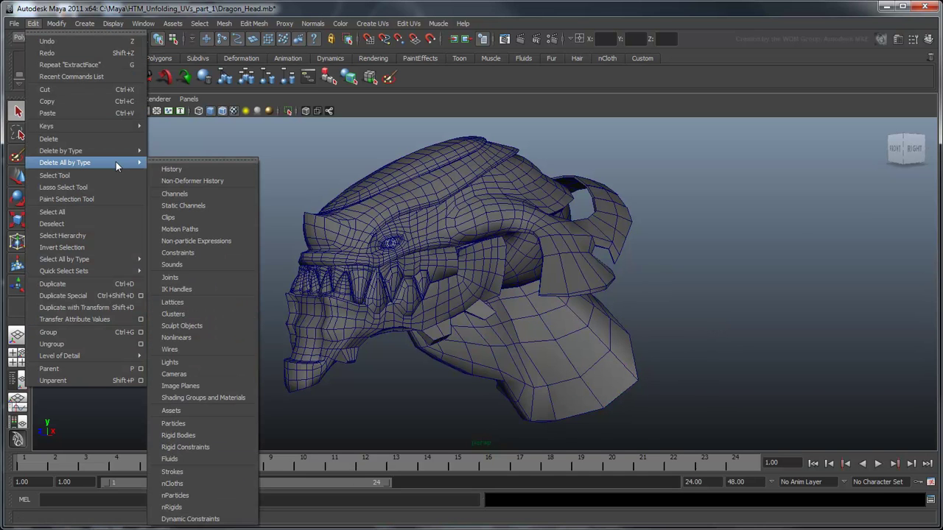
pyautogui.click(203, 170)
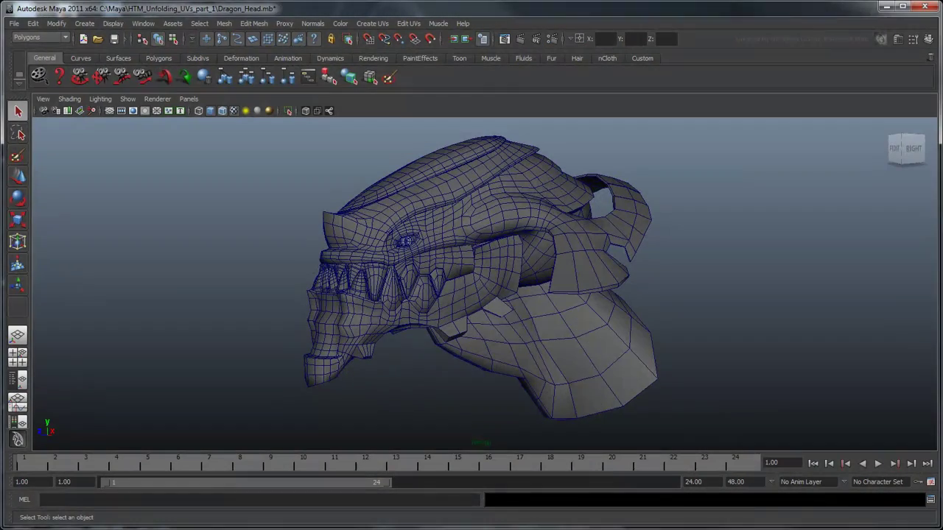
pyautogui.click(581, 347)
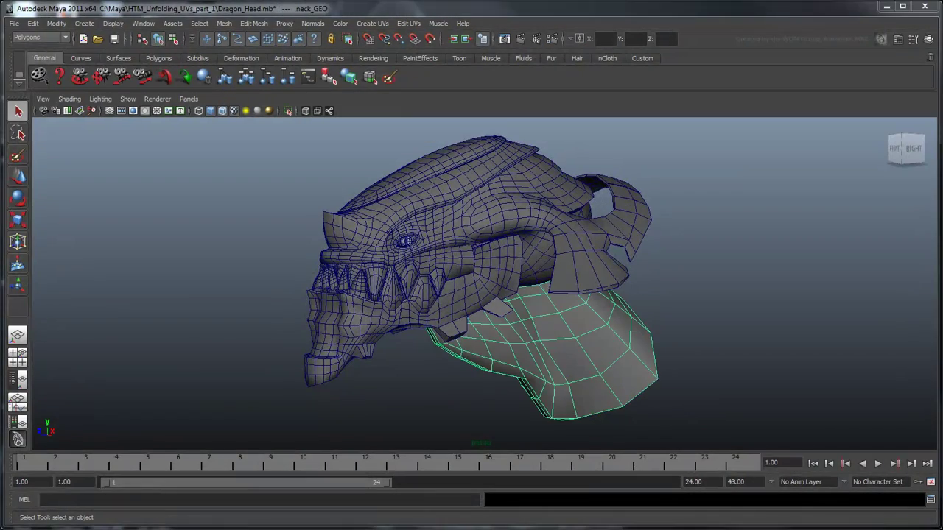
pyautogui.click(589, 243)
pyautogui.click(442, 169)
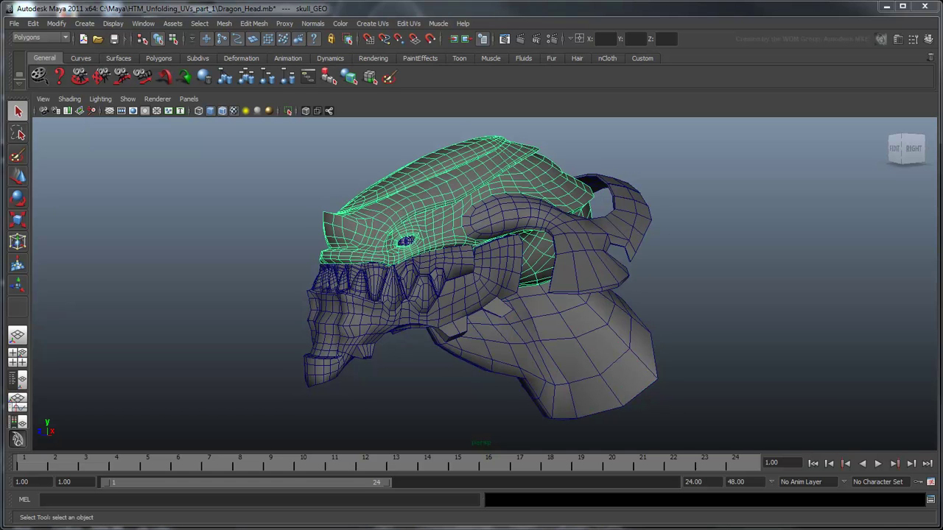
pyautogui.click(336, 317)
pyautogui.click(493, 272)
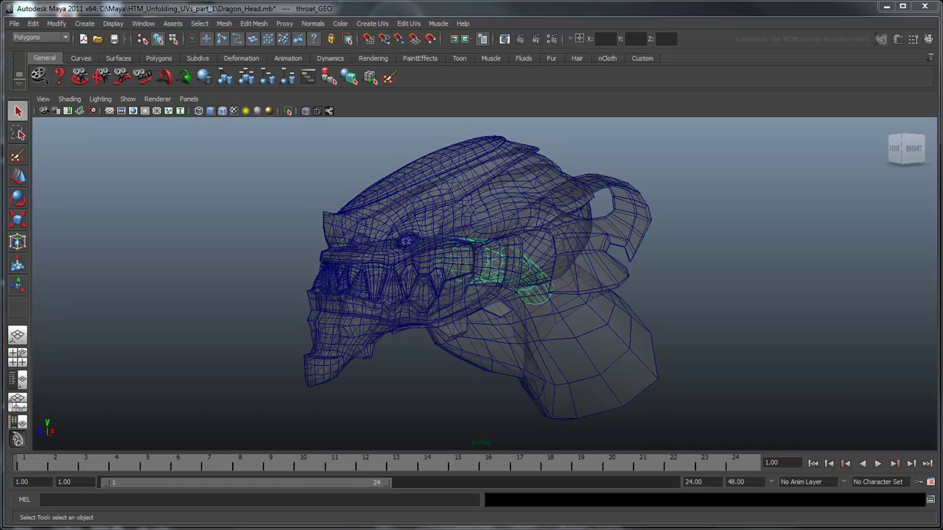
pyautogui.click(386, 291)
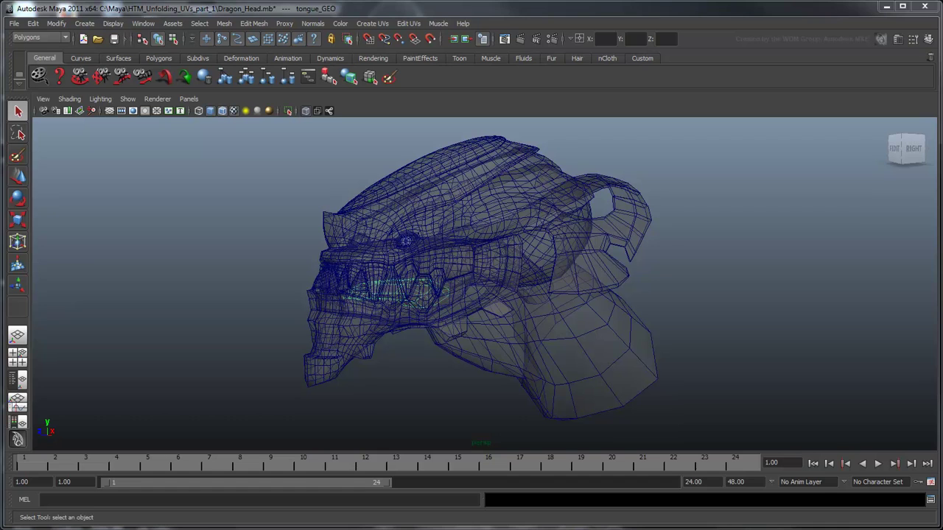
pyautogui.hotkey('alt', 'x')
pyautogui.click(397, 273)
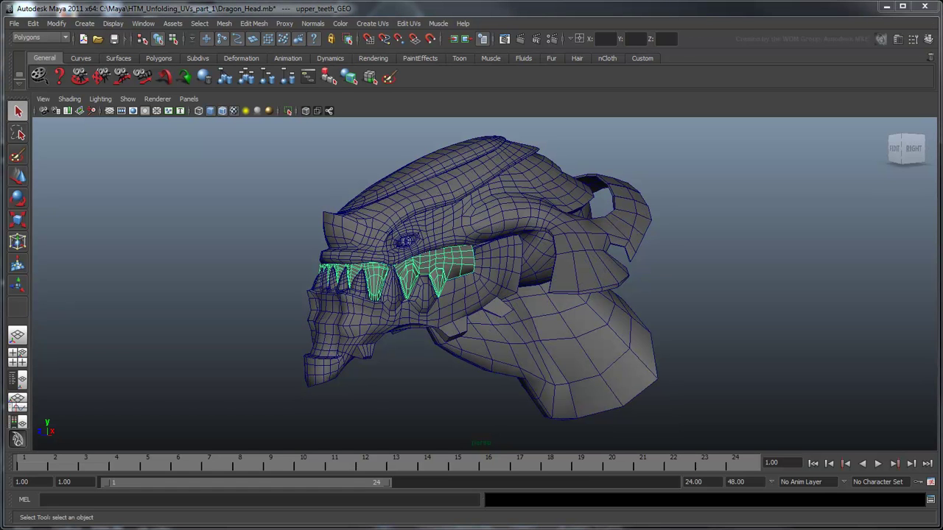
pyautogui.click(338, 282)
pyautogui.click(405, 241)
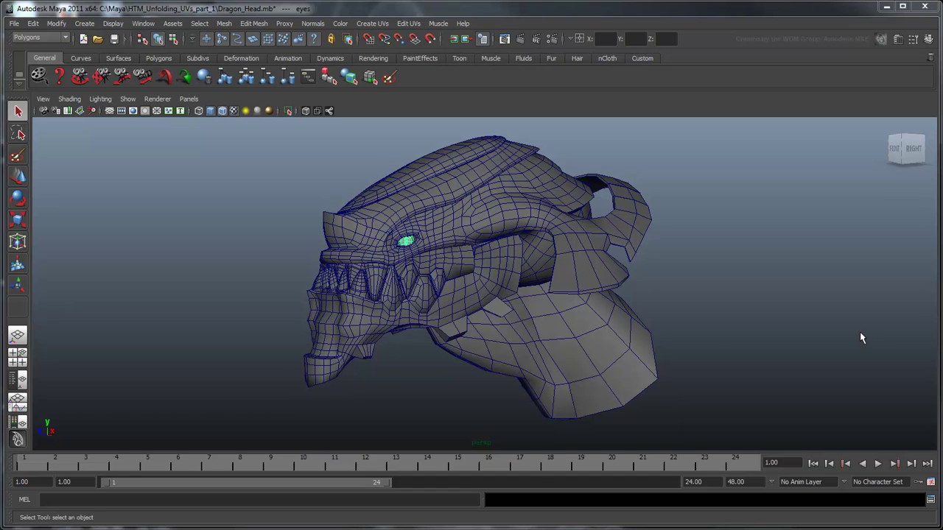
pyautogui.click(716, 340)
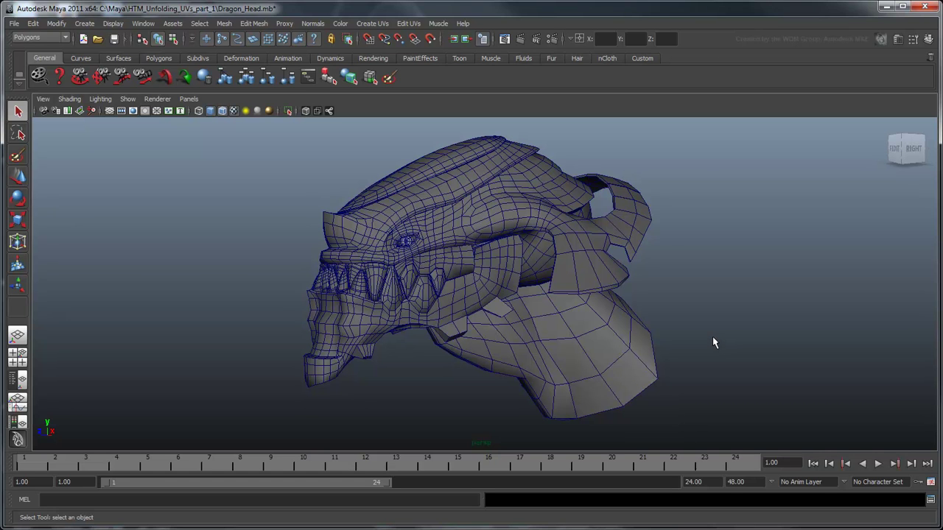
# Switch to the Persp/UV Texture Editor layout and select the neck to show its UVs.
pyautogui.click(187, 100)
pyautogui.moveTo(244, 193)
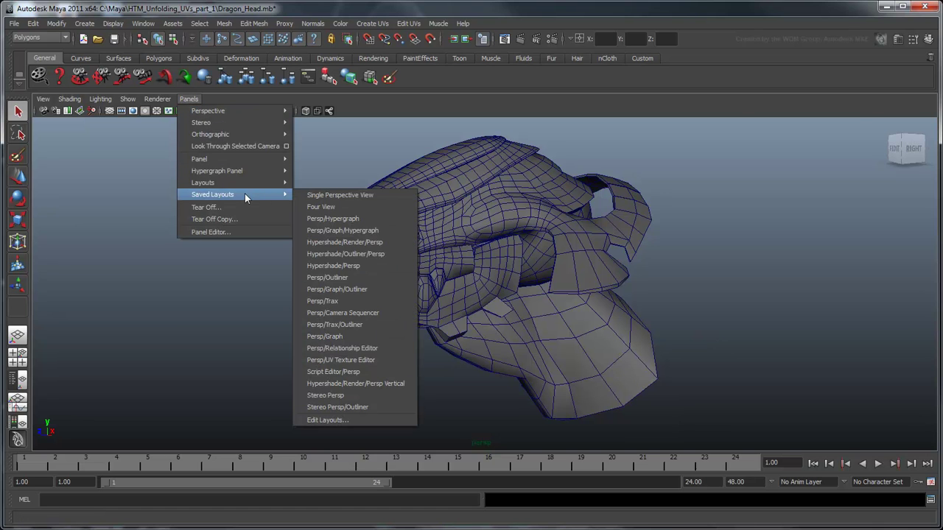
pyautogui.click(382, 360)
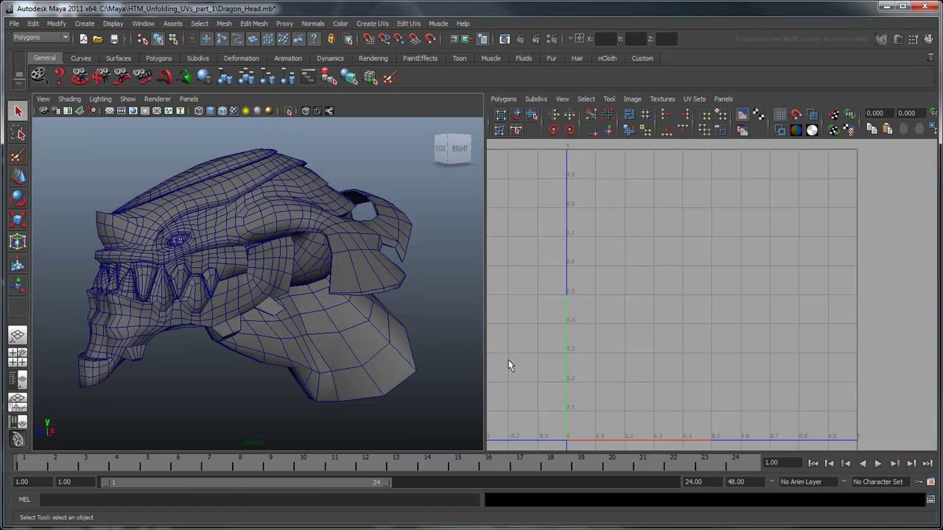
pyautogui.click(364, 353)
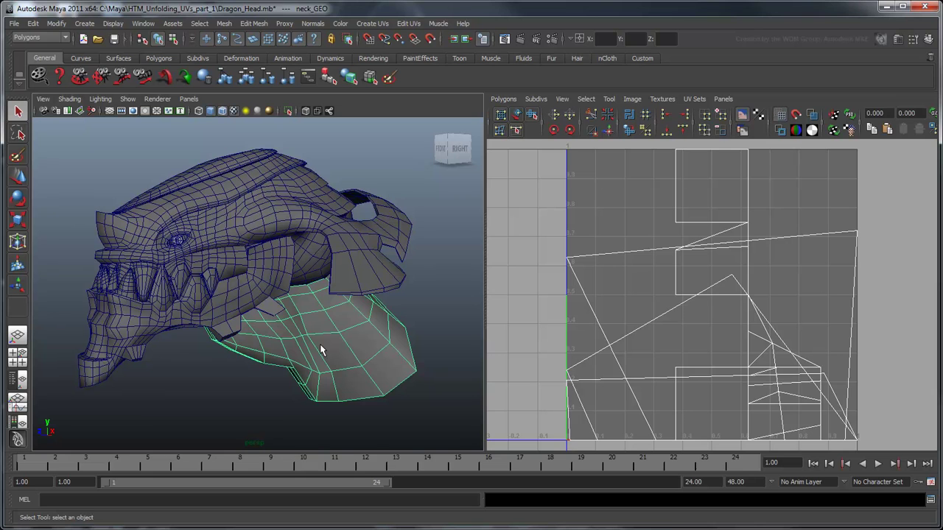
# Assign the neck a new Lambert material with a Checker texture on its Color.
pyautogui.rightClick(319, 350)
pyautogui.moveTo(320, 350); pyautogui.dragTo(337, 522, button='right')
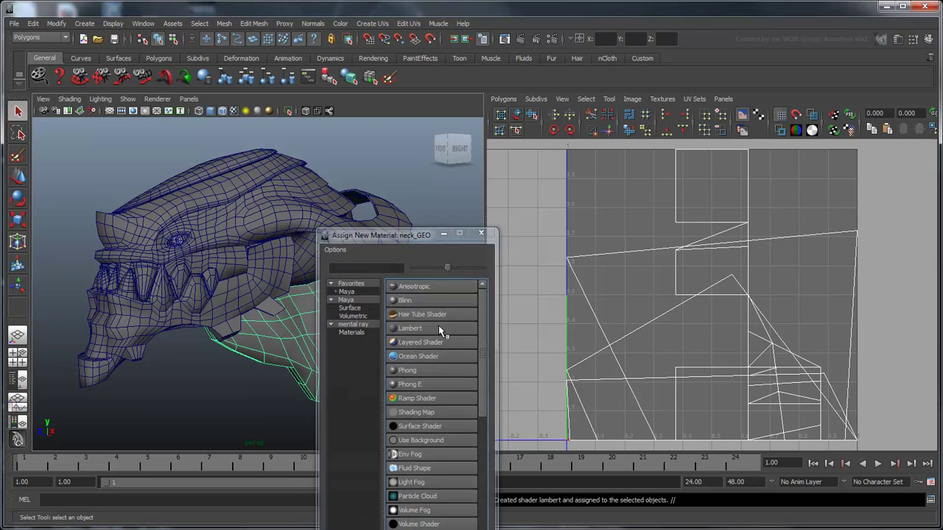
pyautogui.click(412, 327)
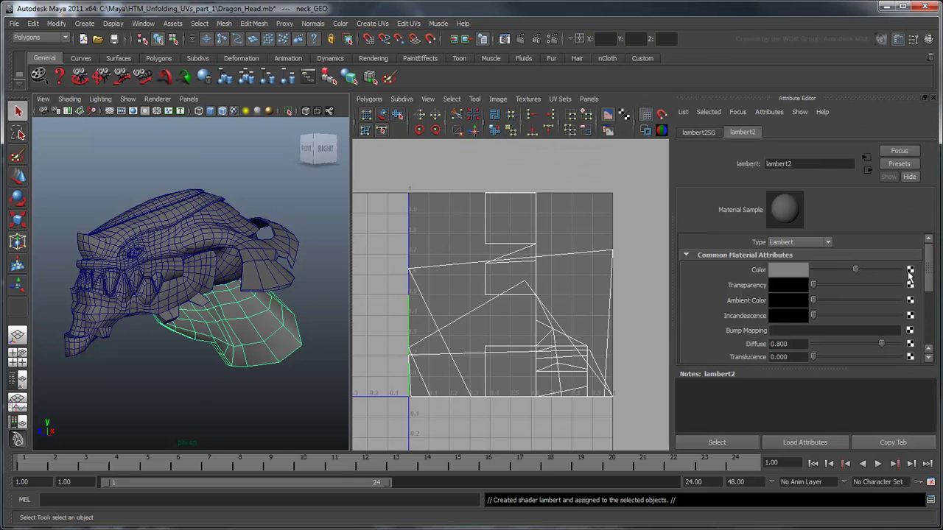
pyautogui.click(910, 271)
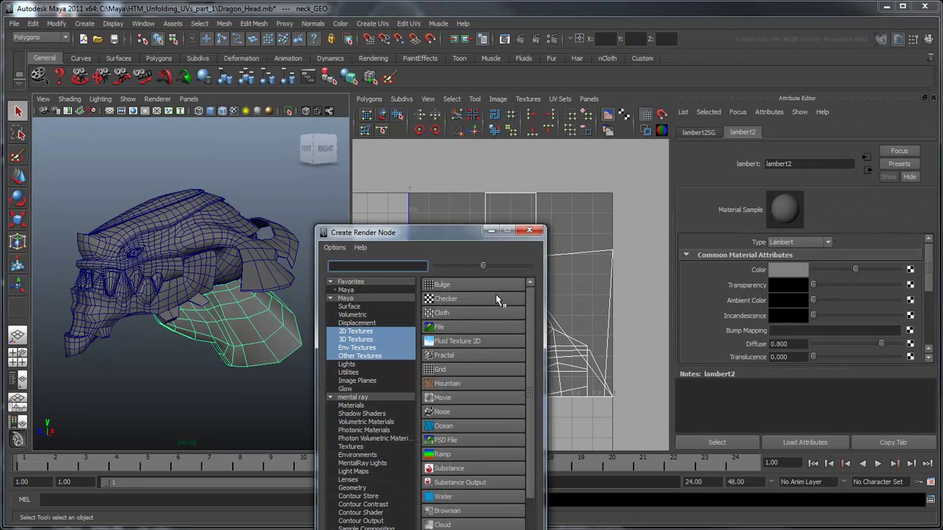
pyautogui.click(442, 299)
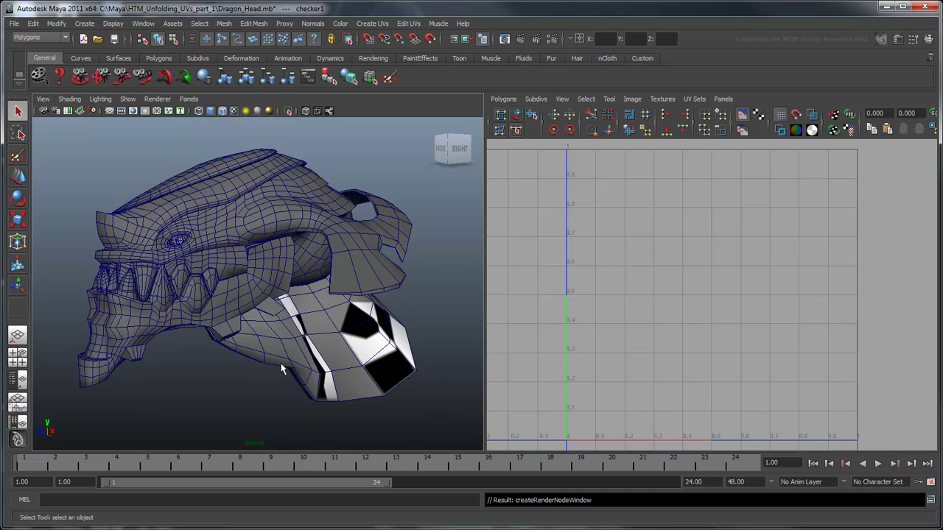
pyautogui.keyDown('alt'); pyautogui.moveTo(219, 370); pyautogui.dragTo(238, 374); pyautogui.keyUp('alt')
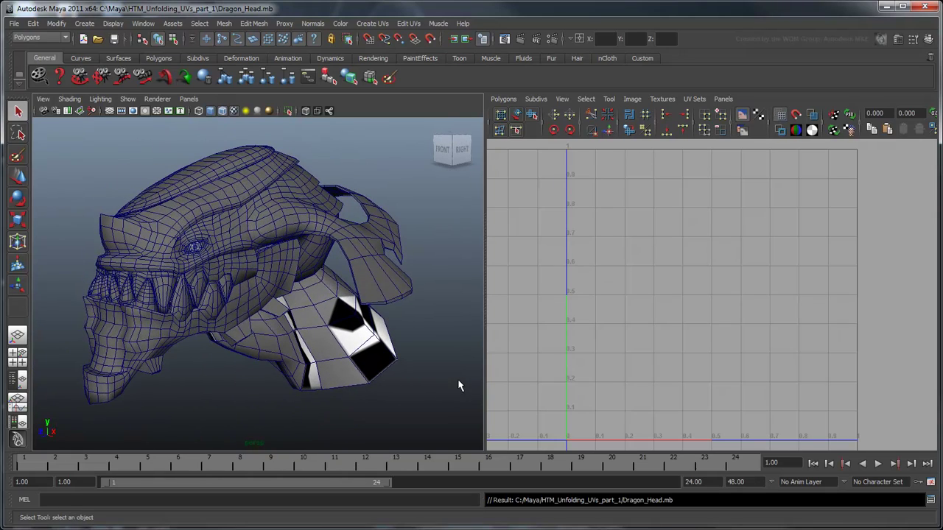
# Apply Automatic Mapping to the neck's UVs and dim the checker image in the UV editor.
pyautogui.keyDown('alt'); pyautogui.moveTo(448, 385); pyautogui.dragTo(395, 366); pyautogui.keyUp('alt')
pyautogui.click(398, 365)
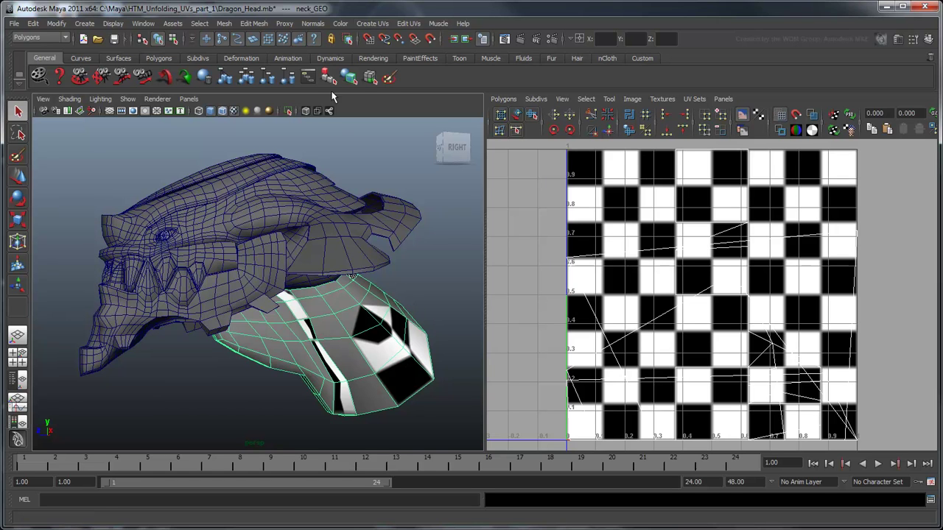
pyautogui.click(372, 24)
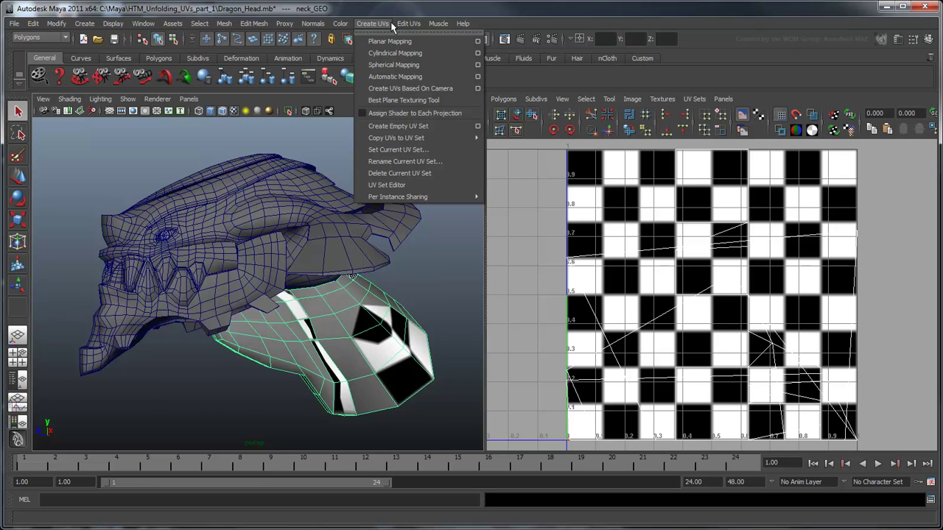
pyautogui.click(410, 77)
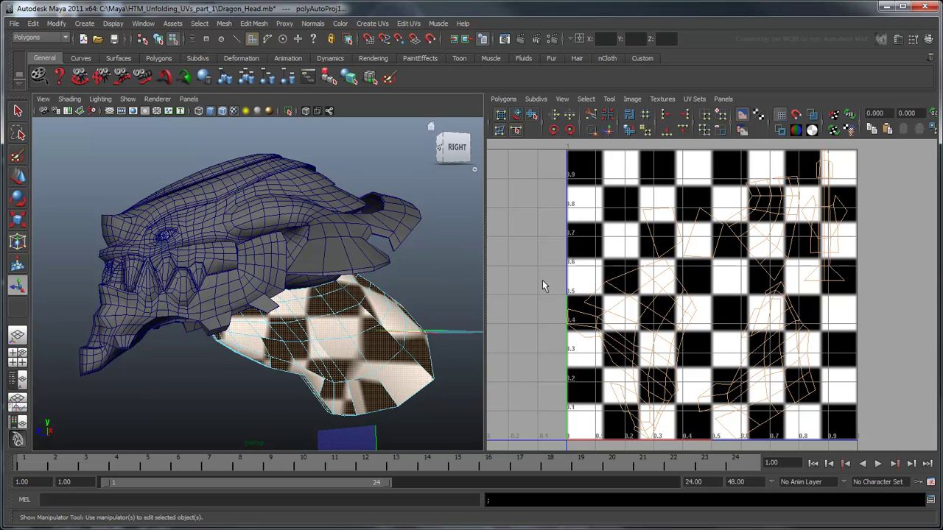
pyautogui.click(743, 131)
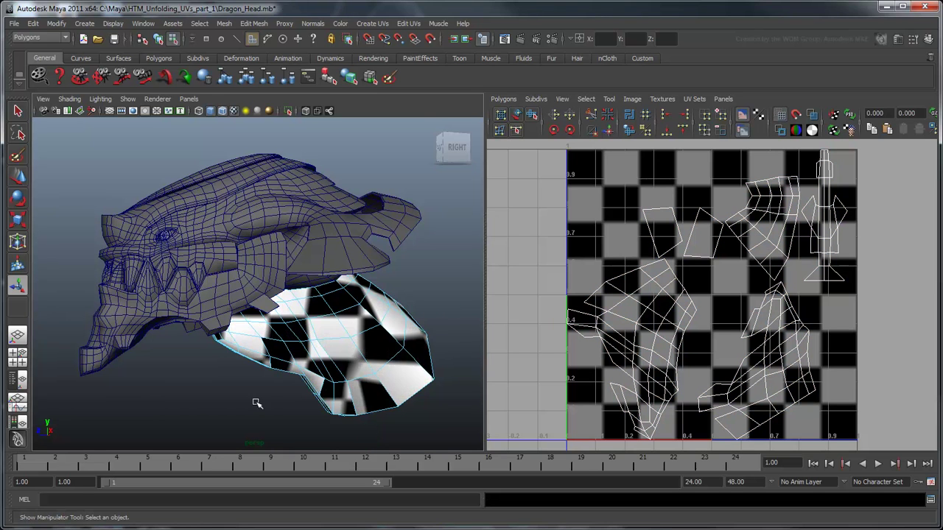
pyautogui.moveTo(255, 402)
pyautogui.keyDown('alt'); pyautogui.mouseDown()
pyautogui.moveTo(404, 372)
pyautogui.moveTo(461, 373)
pyautogui.moveTo(396, 349)
pyautogui.moveTo(356, 352)
pyautogui.moveTo(261, 385)
pyautogui.moveTo(258, 400)
pyautogui.moveTo(267, 400)
pyautogui.mouseUp(); pyautogui.keyUp('alt')
# Apply Planar Mapping to the whole neck_GEO object, then deselect it and view it from behind.
pyautogui.press('F8')
pyautogui.click(372, 23)
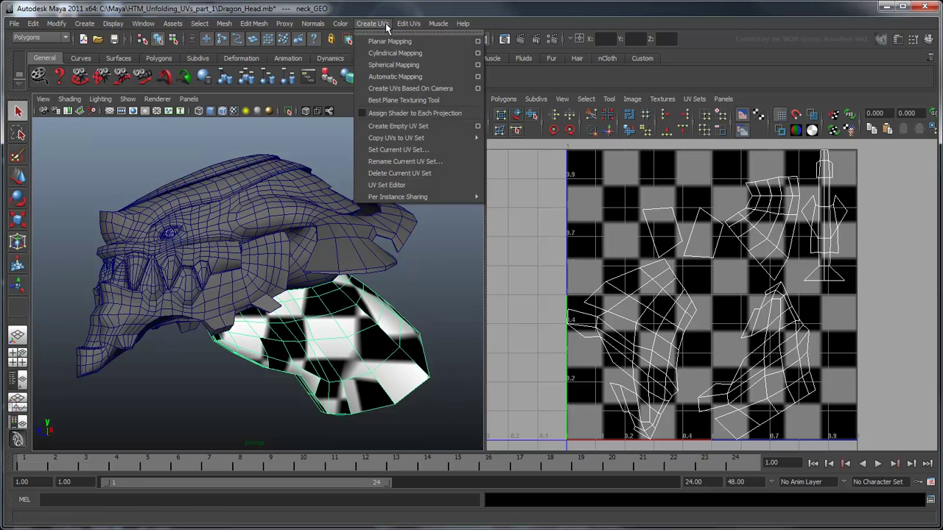
pyautogui.click(414, 38)
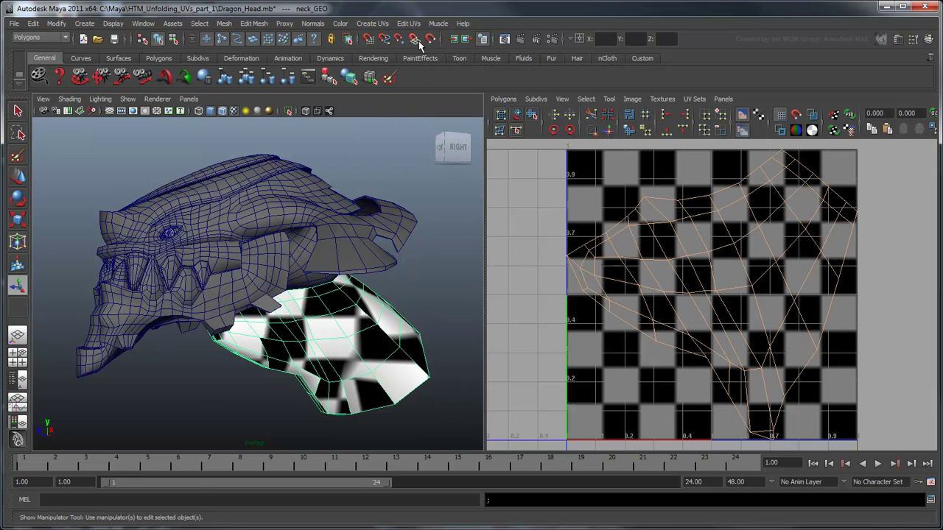
pyautogui.click(451, 293)
pyautogui.keyDown('alt'); pyautogui.moveTo(452, 309); pyautogui.dragTo(174, 273); pyautogui.keyUp('alt')
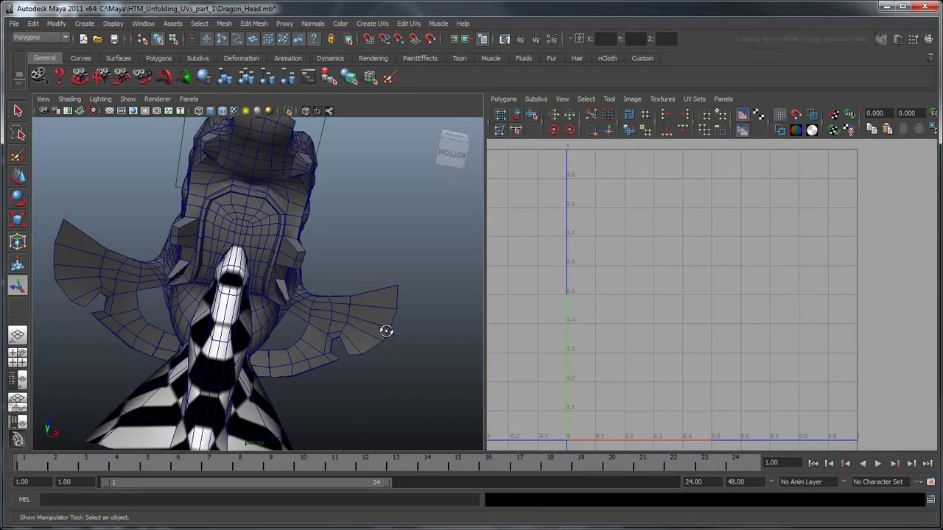
# Shade the neck's UV shell, switch to edge selection, and orbit to view the neck's underside.
pyautogui.keyDown('alt'); pyautogui.moveTo(385, 330); pyautogui.dragTo(284, 368); pyautogui.keyUp('alt')
pyautogui.click(283, 368)
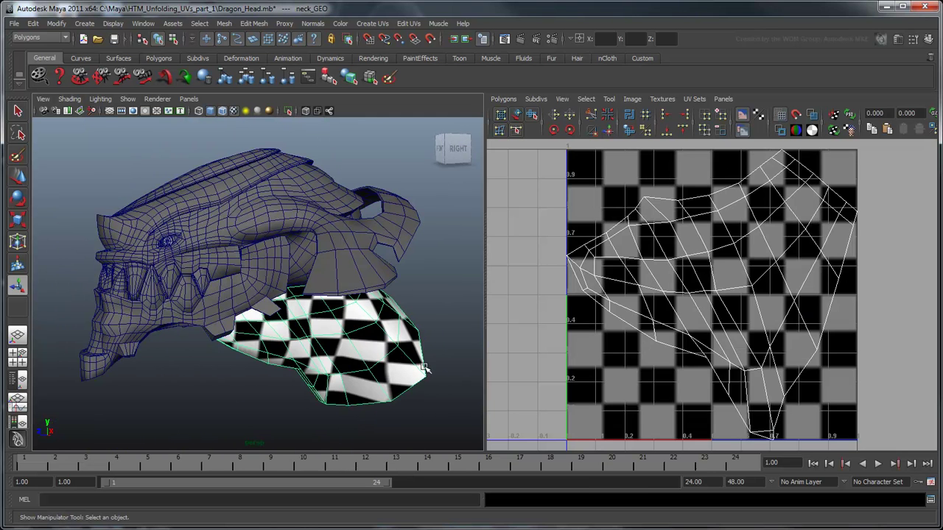
pyautogui.click(812, 117)
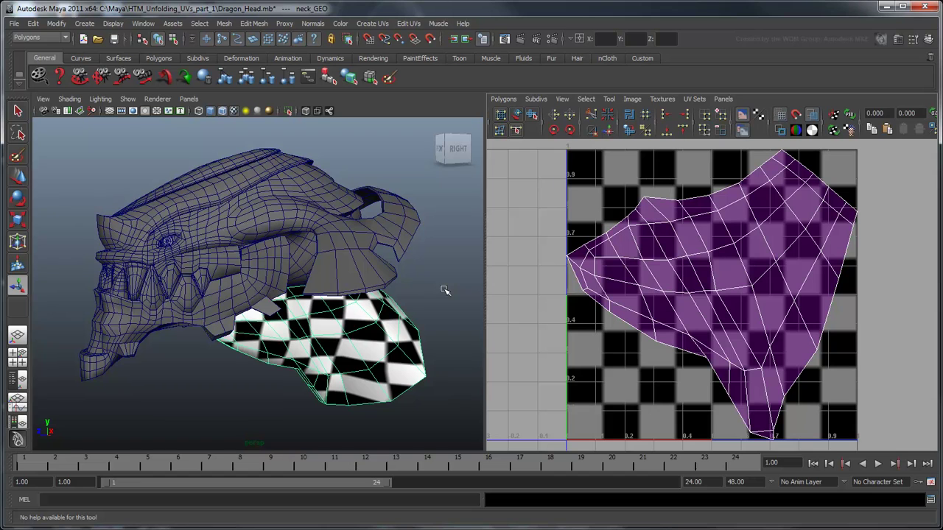
pyautogui.press('q')
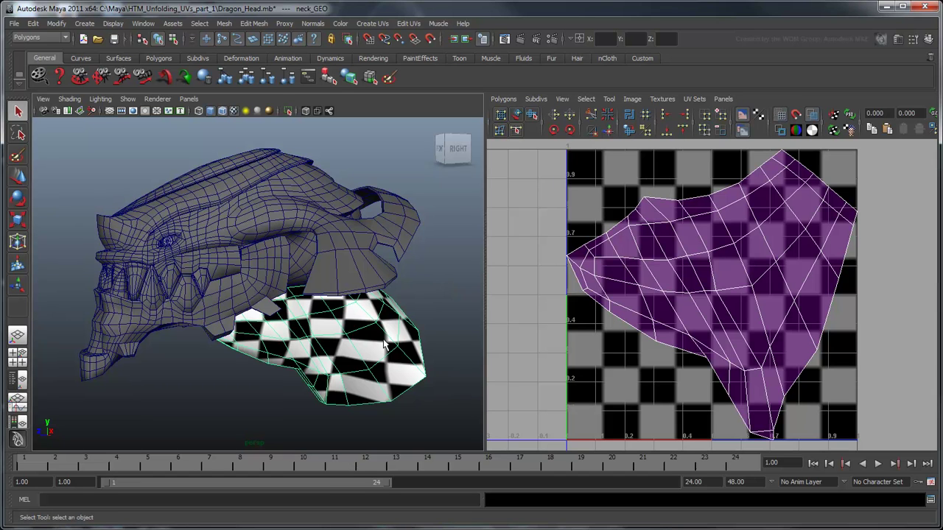
pyautogui.moveTo(383, 340); pyautogui.dragTo(383, 315, button='right')
pyautogui.keyDown('alt'); pyautogui.moveTo(382, 324); pyautogui.dragTo(293, 188); pyautogui.keyUp('alt')
# Cut UV edges along the centre edge loop under the neck, then unfold the UVs.
pyautogui.click(295, 147)
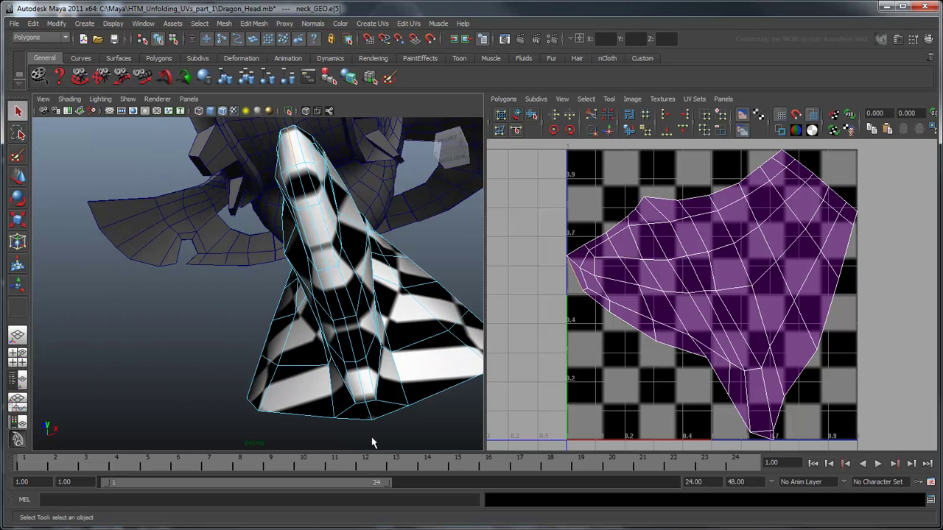
pyautogui.keyDown('shift'); pyautogui.doubleClick(371, 417); pyautogui.keyUp('shift')
pyautogui.click(505, 101)
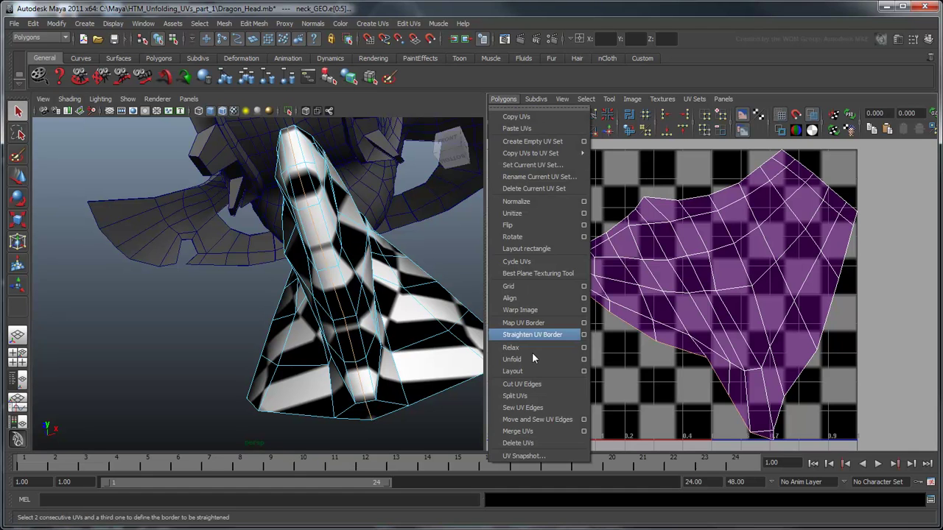
pyautogui.click(521, 383)
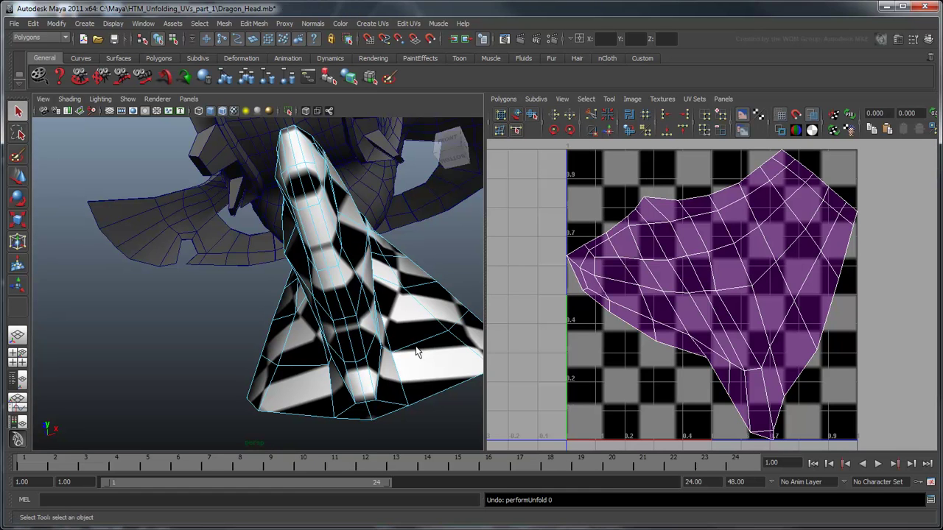
pyautogui.click(504, 99)
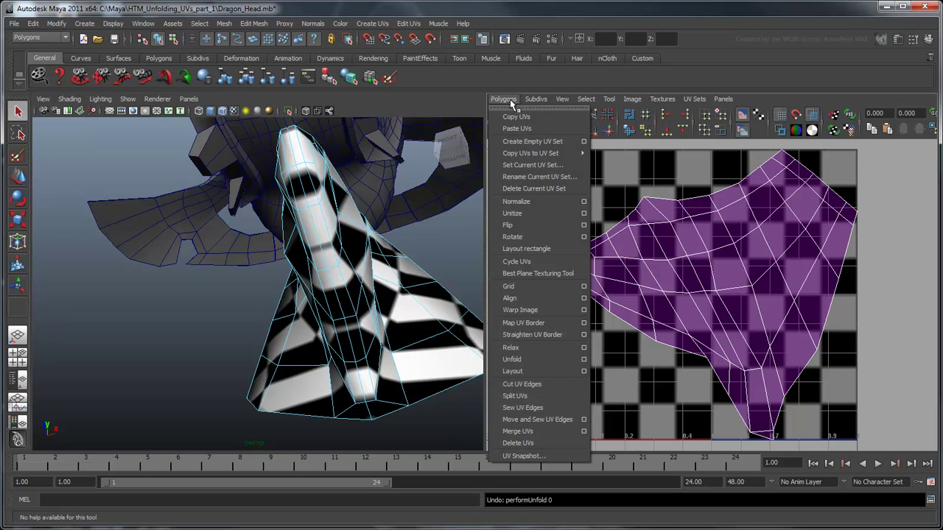
pyautogui.click(529, 359)
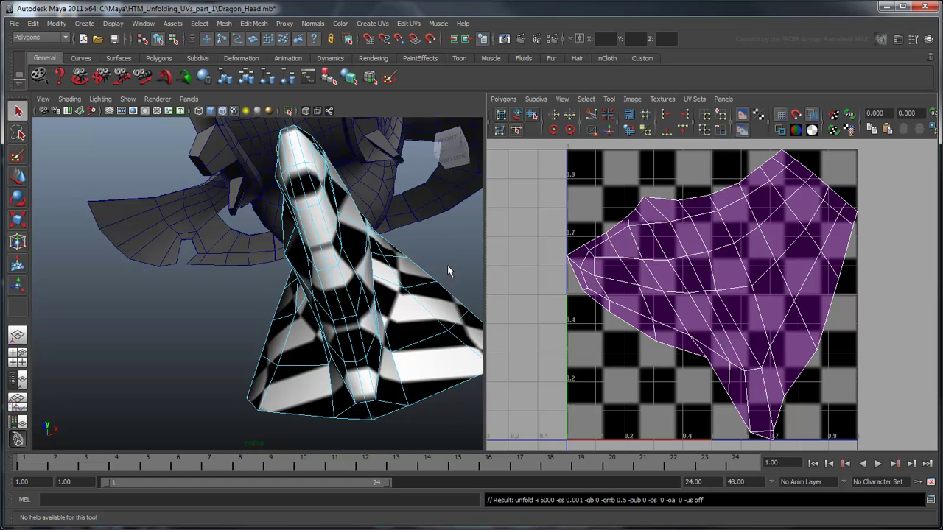
# Select one neck UV and rerun Unfold with Pin selected UVs enabled.
pyautogui.keyDown('alt'); pyautogui.moveTo(445, 274); pyautogui.dragTo(297, 339); pyautogui.keyUp('alt')
pyautogui.moveTo(268, 285); pyautogui.dragTo(295, 289, button='right')
pyautogui.click(270, 266)
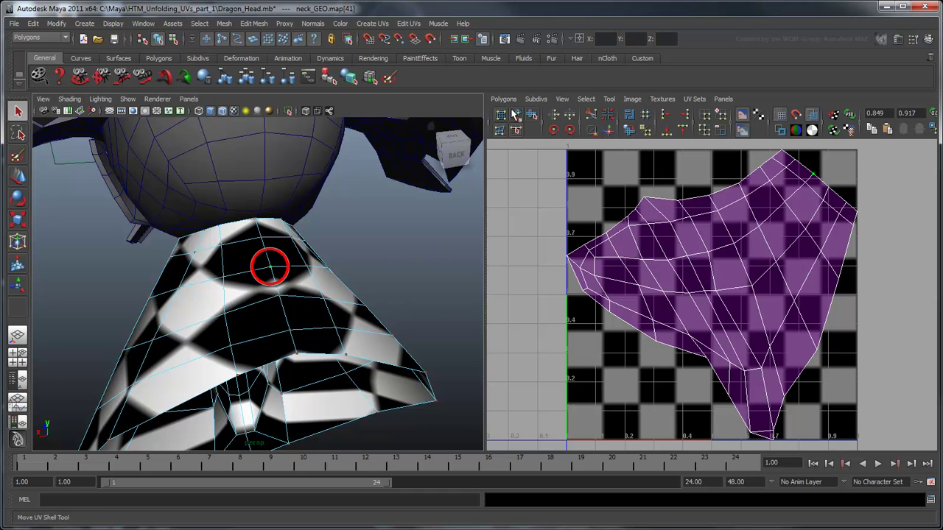
pyautogui.click(504, 98)
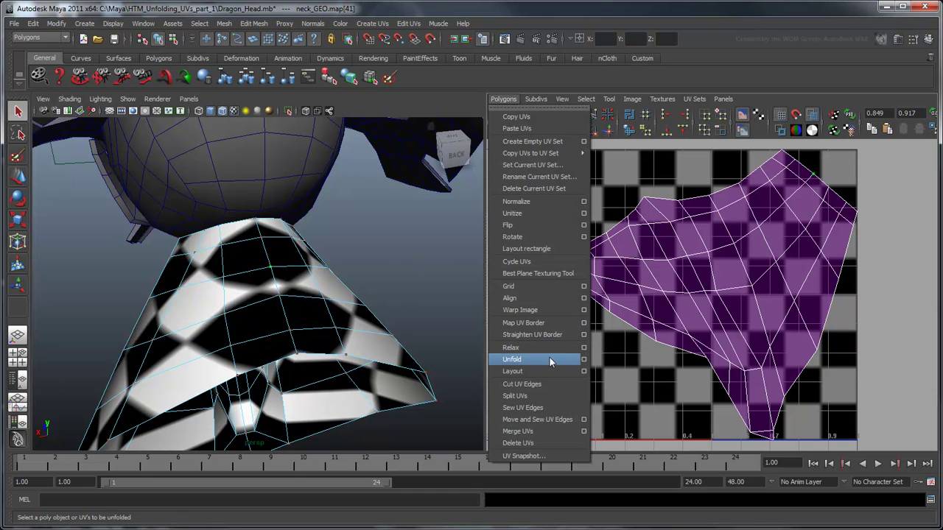
pyautogui.click(583, 359)
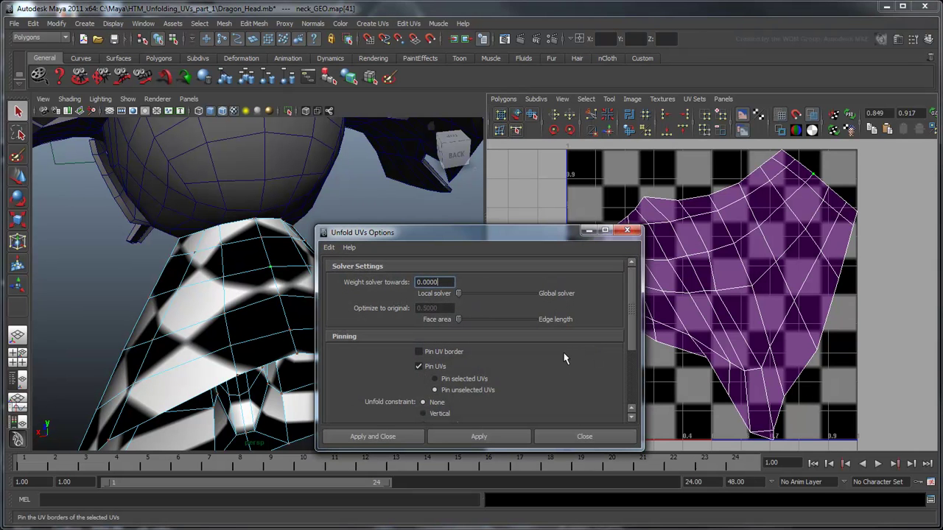
pyautogui.click(481, 379)
pyautogui.click(374, 436)
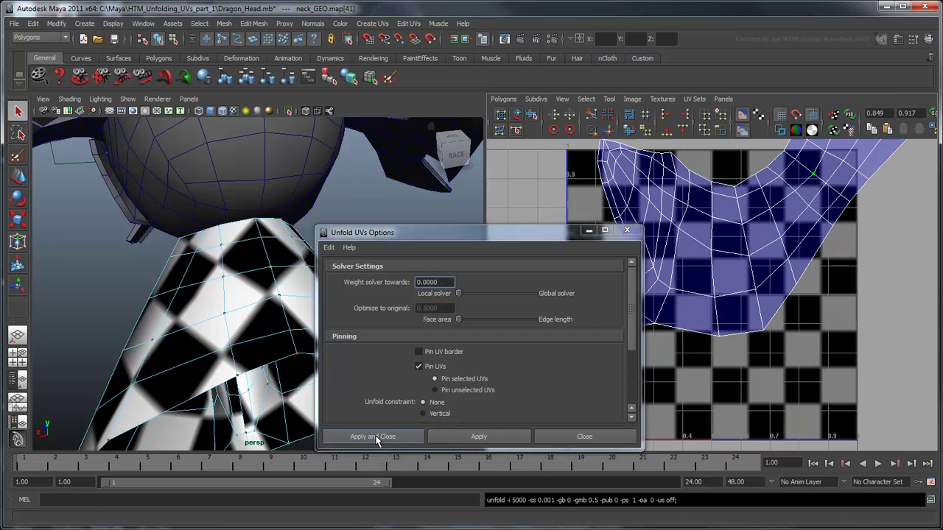
pyautogui.scroll(-5, 670, 353)
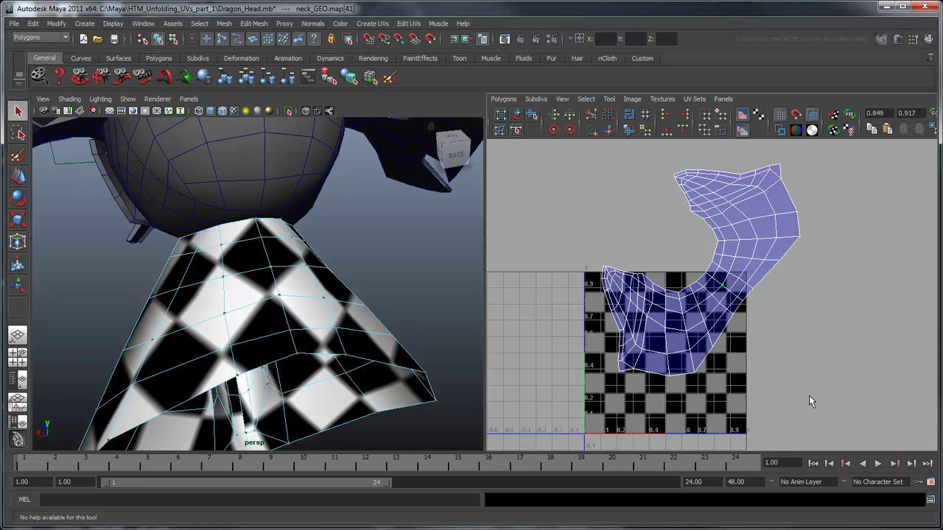
# Return to object mode, orbit to a side view of the head, and save Dragon_Head.
pyautogui.press('F8')
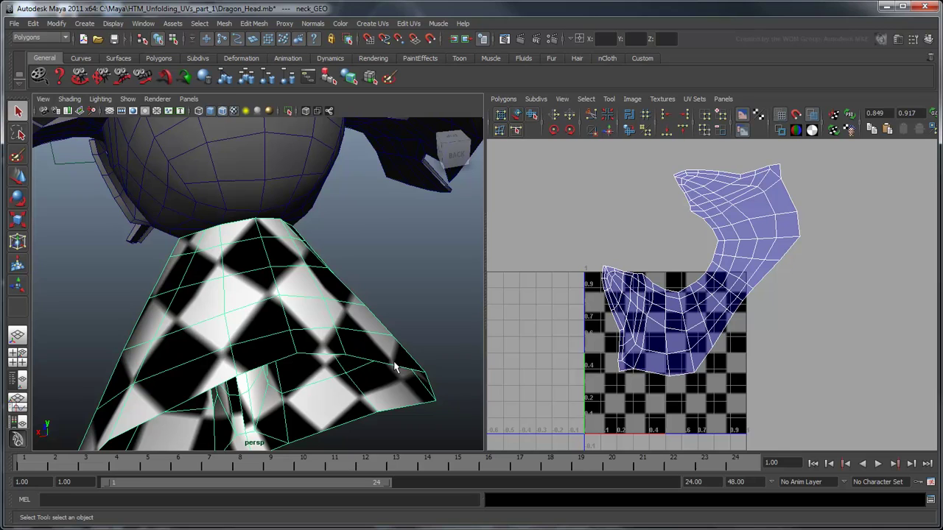
pyautogui.keyDown('alt'); pyautogui.moveTo(206, 404); pyautogui.dragTo(384, 397); pyautogui.keyUp('alt')
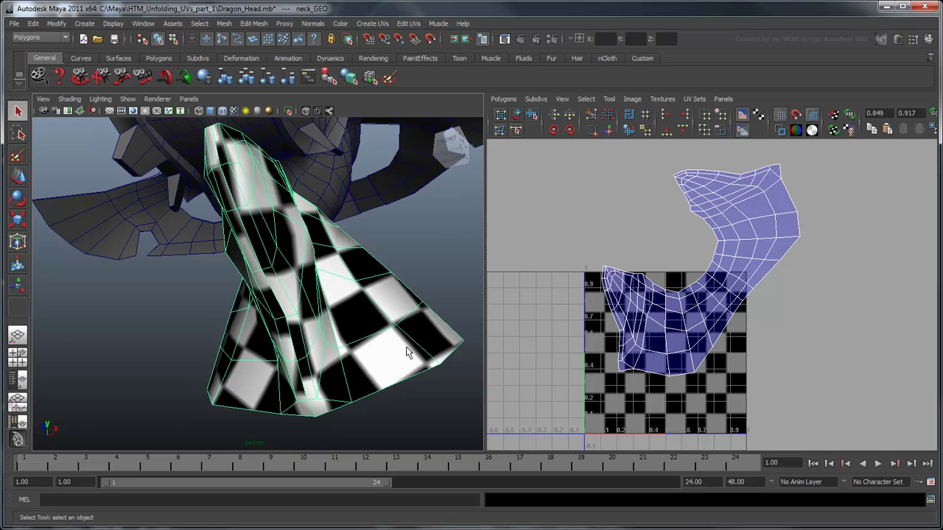
pyautogui.keyDown('alt'); pyautogui.moveTo(406, 349); pyautogui.dragTo(406, 381); pyautogui.keyUp('alt')
pyautogui.hotkey('ctrl', 's')
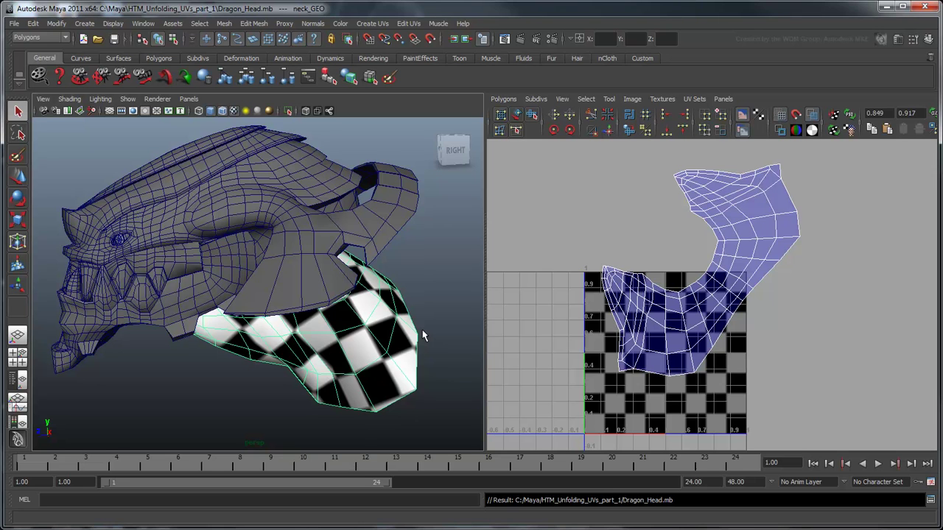
# Select all the neck's UVs, scale the shell down, and move it to the lower-right corner.
pyautogui.moveTo(645, 318); pyautogui.dragTo(689, 316, button='right')
pyautogui.moveTo(576, 144); pyautogui.dragTo(825, 406)
pyautogui.press('r')
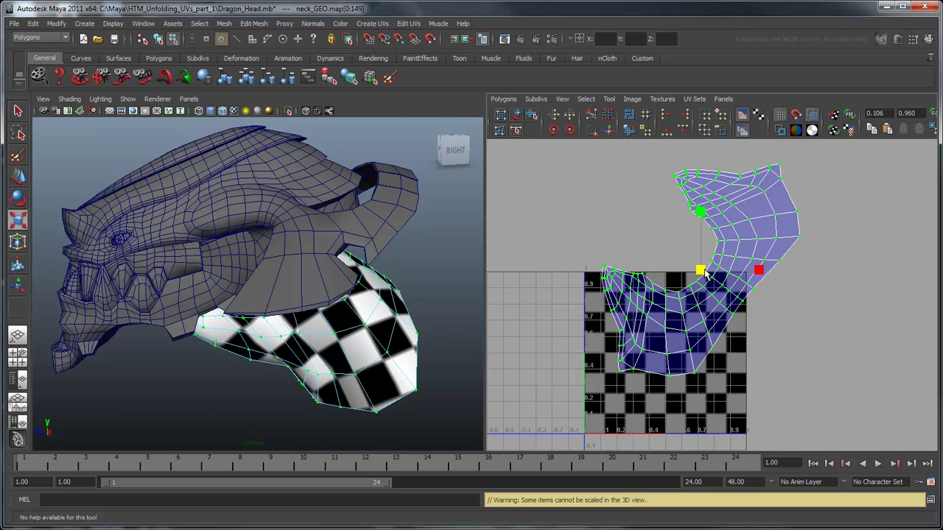
pyautogui.moveTo(715, 301); pyautogui.dragTo(726, 416, button='middle')
pyautogui.press('w')
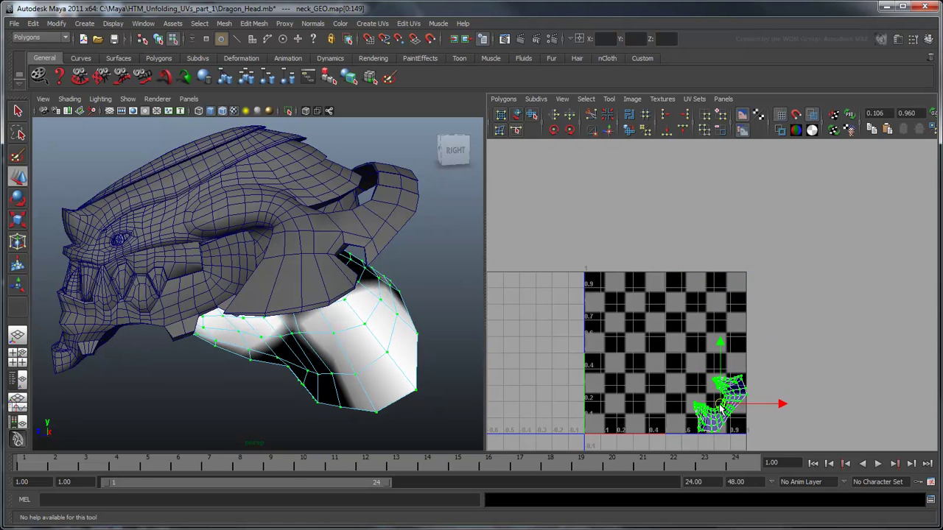
pyautogui.moveTo(719, 406); pyautogui.dragTo(716, 403)
# Frame the full 0-1 square, deselect the shell, and return to selecting the whole neck.
pyautogui.scroll(2, 718, 405)
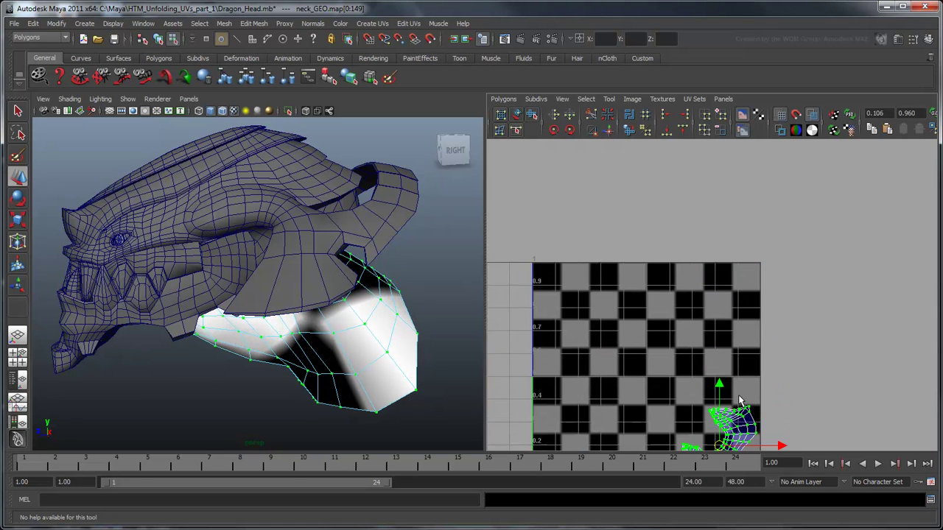
pyautogui.keyDown('alt'); pyautogui.moveTo(729, 339); pyautogui.dragTo(738, 318, button='middle'); pyautogui.keyUp('alt')
pyautogui.scroll(1, 737, 318)
pyautogui.keyDown('alt'); pyautogui.moveTo(807, 319); pyautogui.dragTo(830, 324, button='middle'); pyautogui.keyUp('alt')
pyautogui.click(845, 330)
pyautogui.press('q')
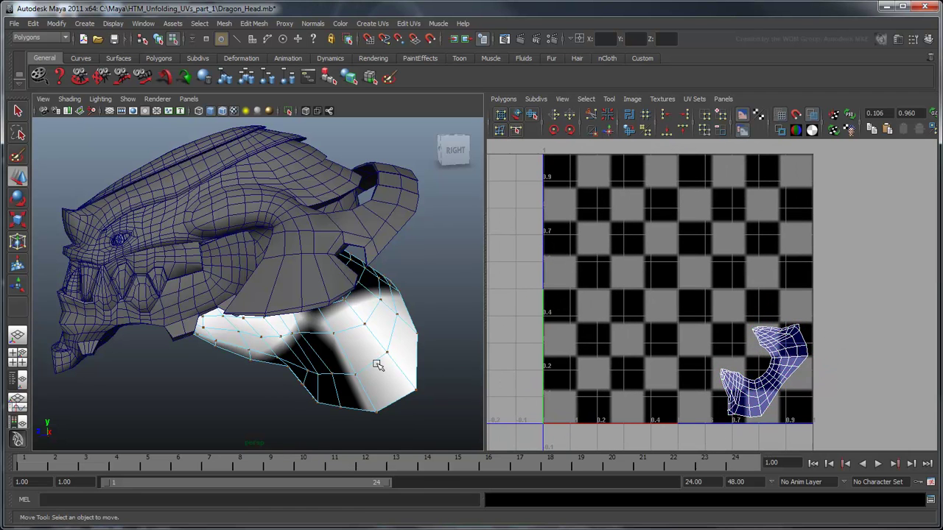
pyautogui.moveTo(378, 361); pyautogui.dragTo(392, 355, button='right')
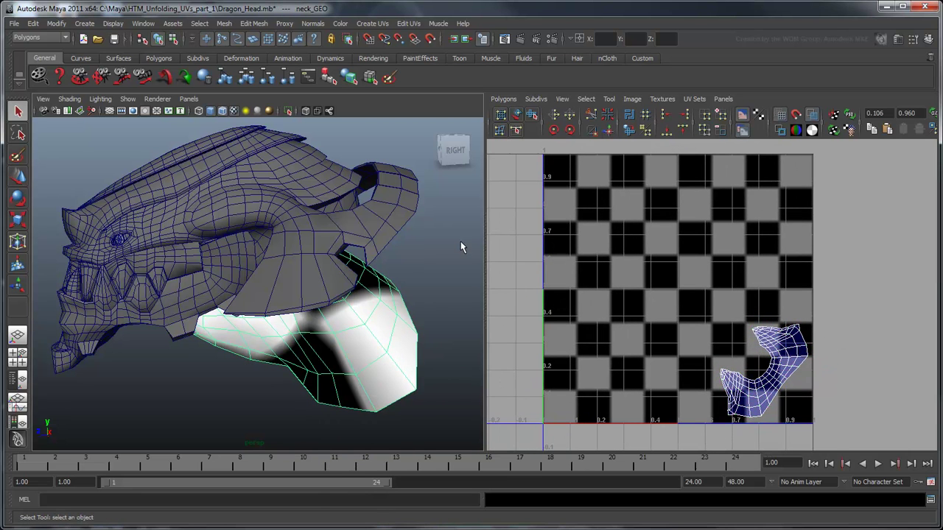
# Export a 1024×1024 UV snapshot in Maya IFF format as putUV.iff.
pyautogui.click(503, 98)
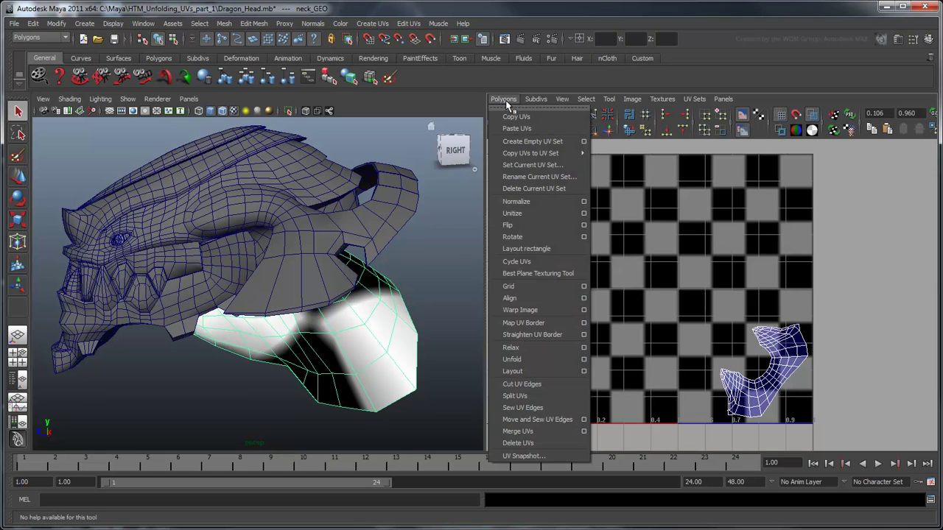
pyautogui.click(523, 456)
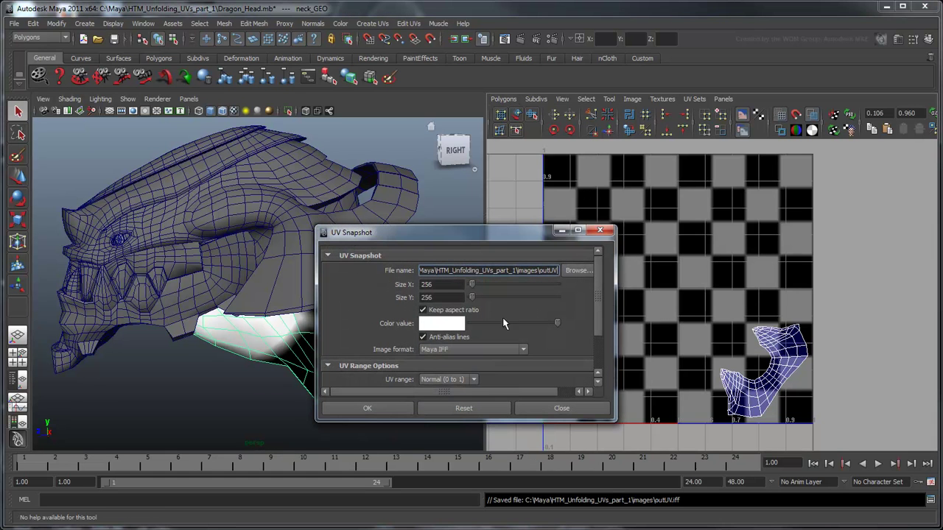
pyautogui.doubleClick(448, 285)
pyautogui.write('1024')
pyautogui.press('Return')
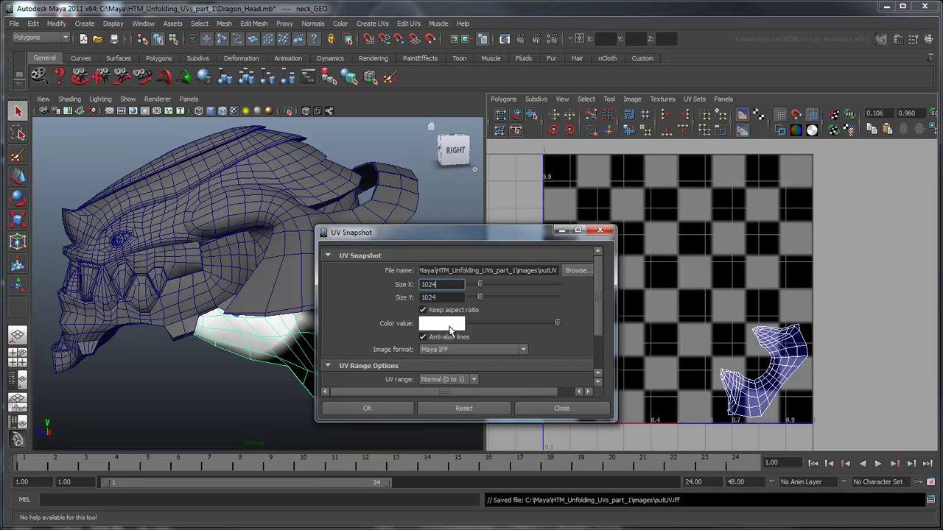
pyautogui.click(523, 349)
pyautogui.moveTo(526, 368)
pyautogui.mouseDown()
pyautogui.moveTo(527, 409)
pyautogui.moveTo(526, 369)
pyautogui.mouseUp()
pyautogui.click(524, 351)
pyautogui.click(368, 408)
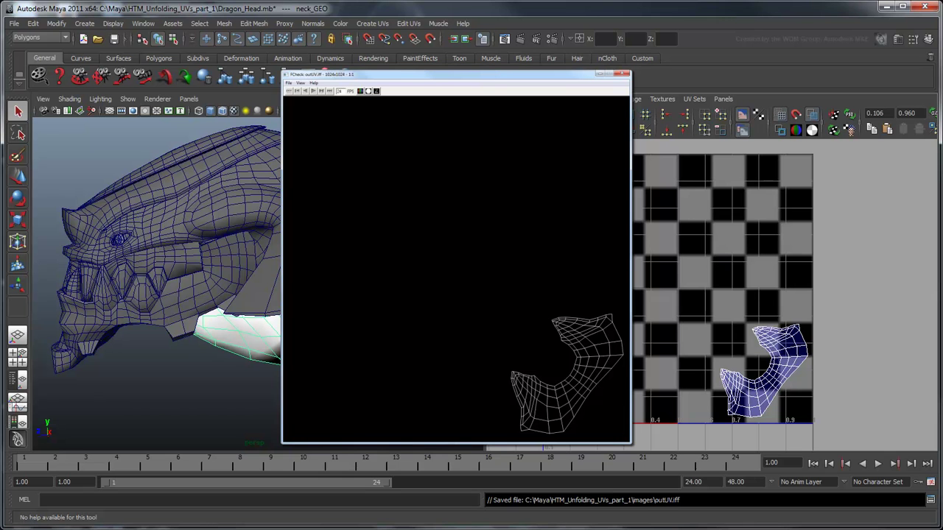
# Close the FCheck snapshot preview with Escape.
pyautogui.press('Escape')
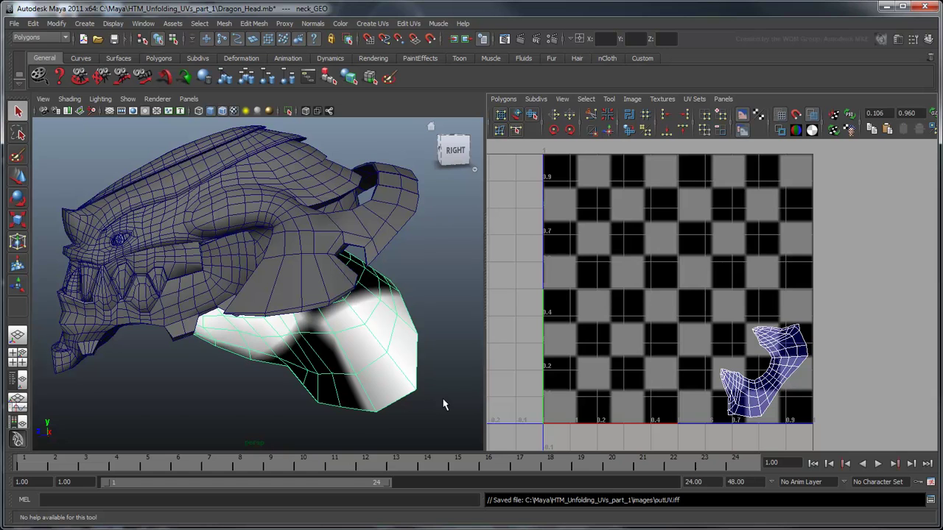